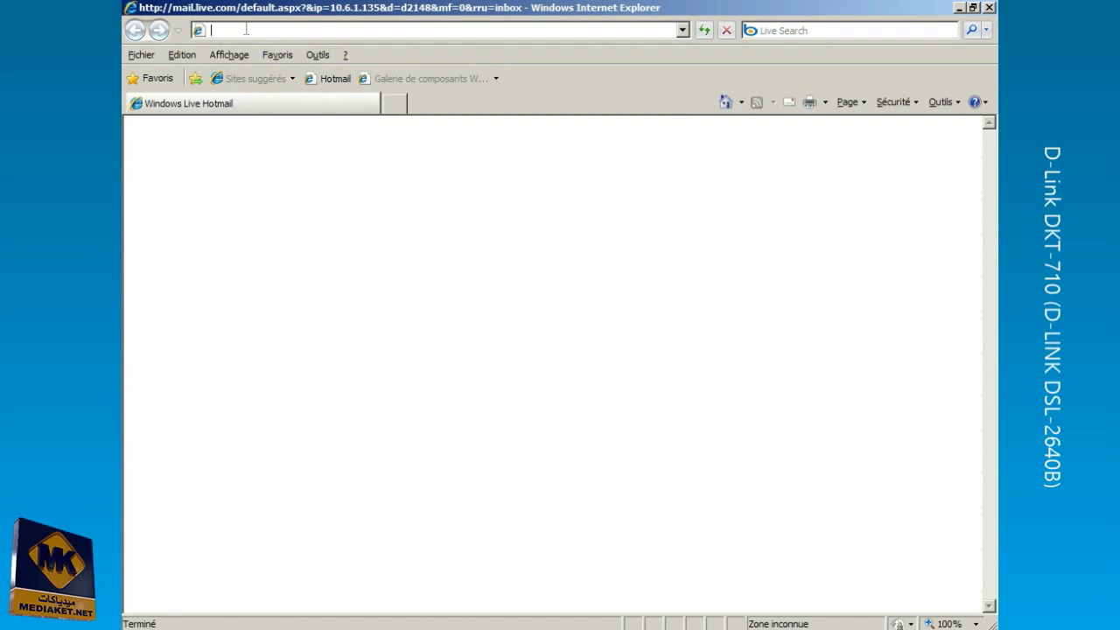
Go to the router's address in Internet Explorer and log in with the admin credentials
text(92.168.1.1)
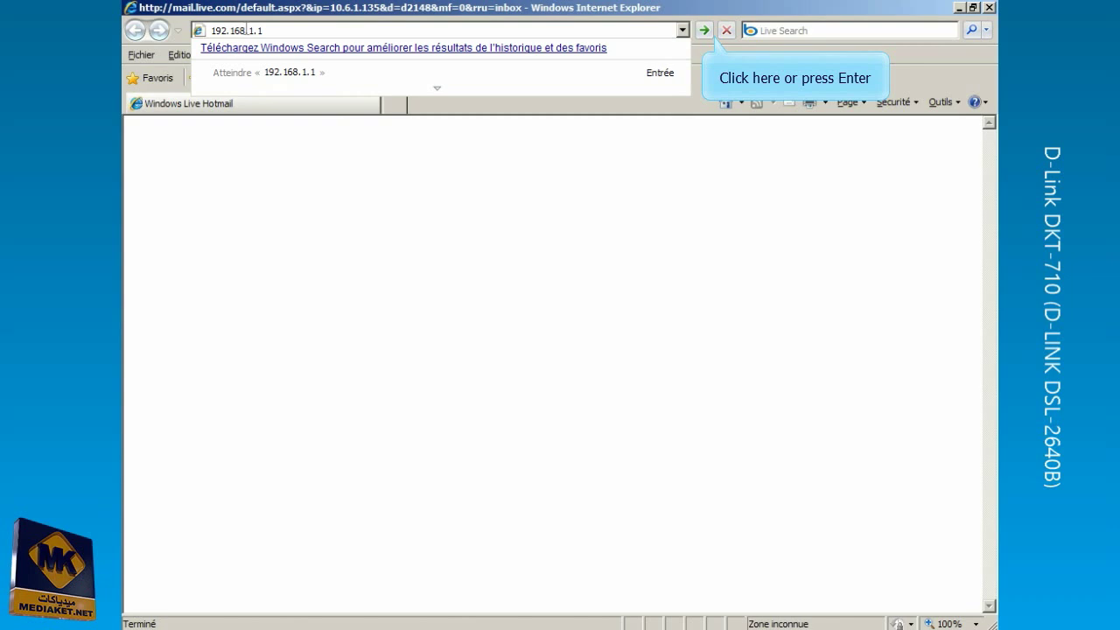
click(704, 30)
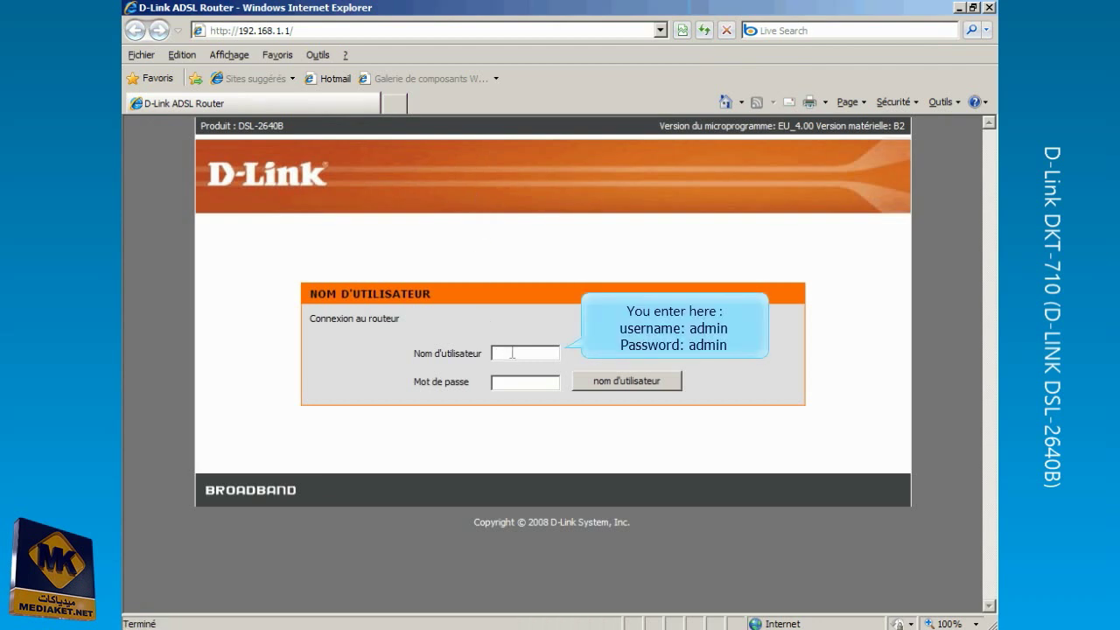
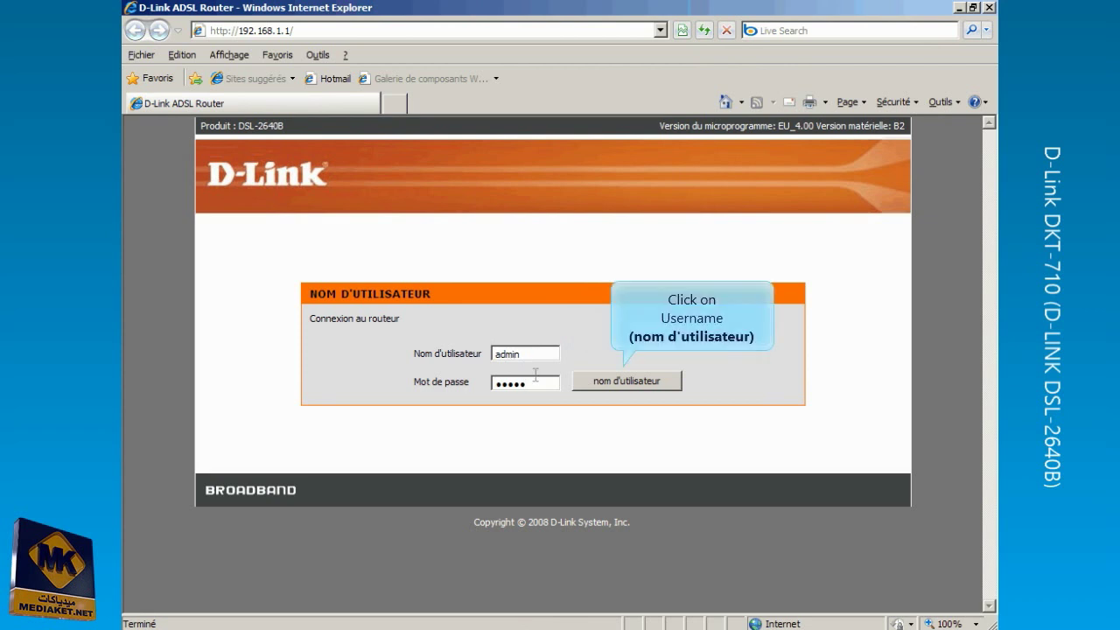
click(622, 384)
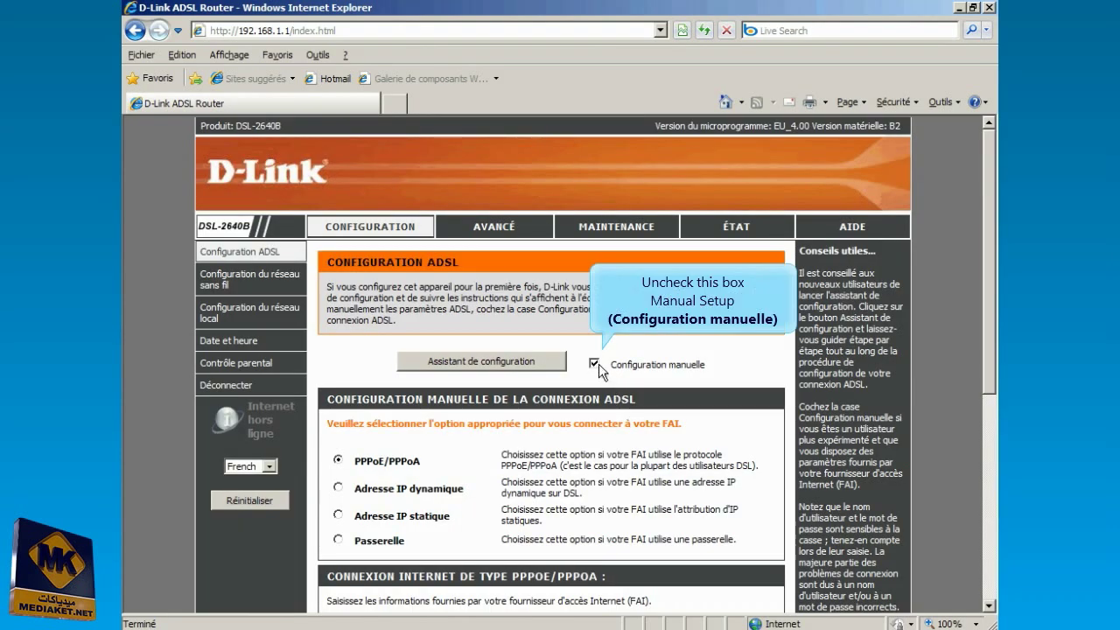
Turn off manual ADSL setup and start the setup wizard past its introduction
click(597, 364)
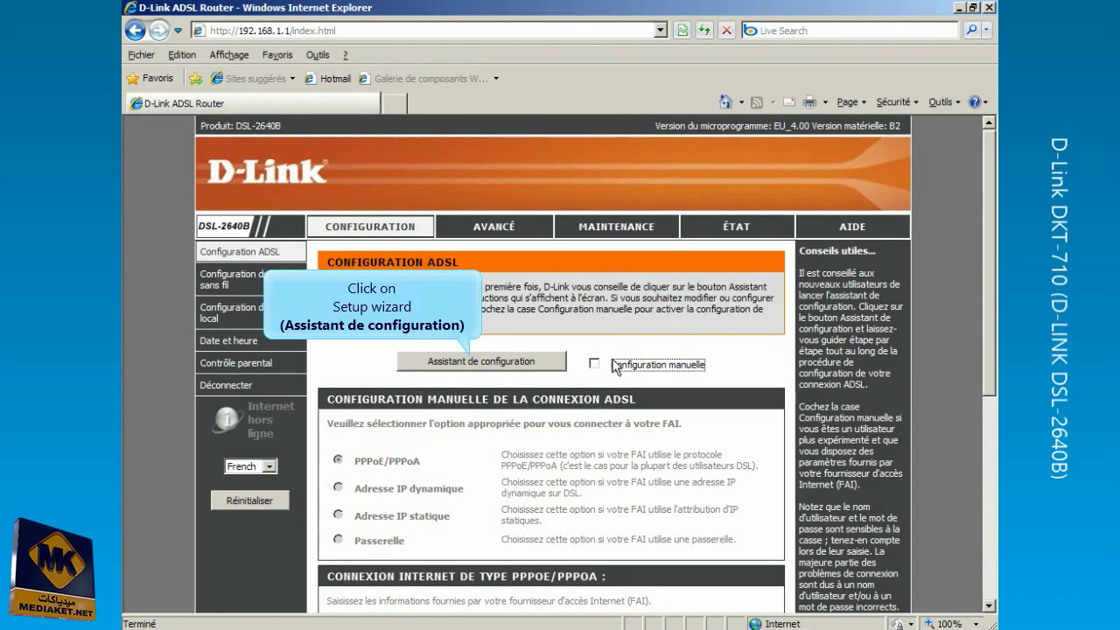
click(504, 361)
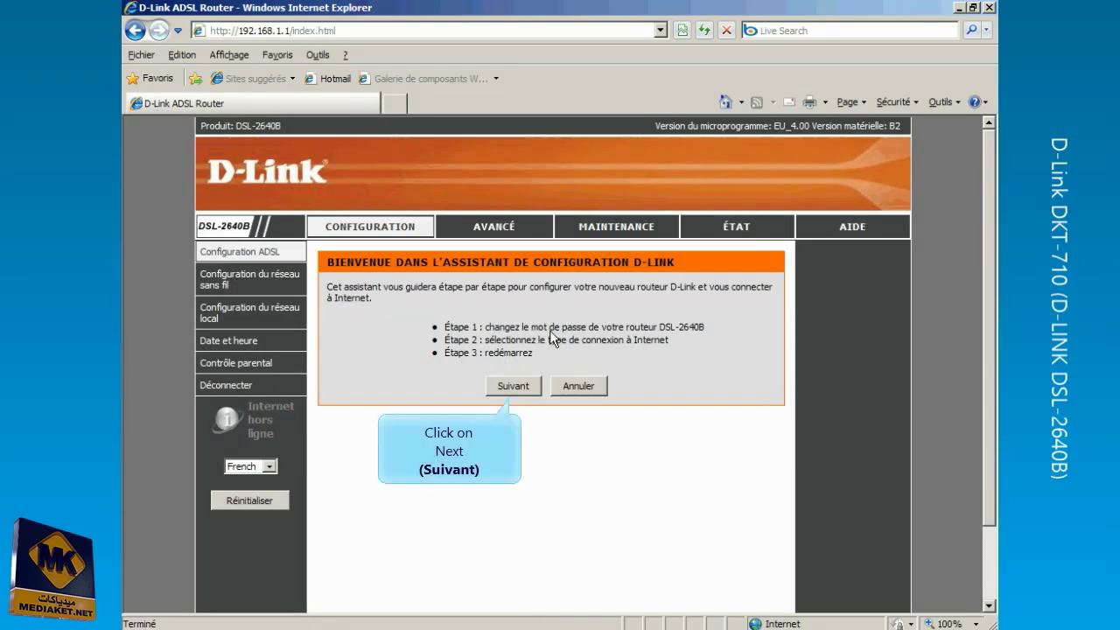
click(513, 386)
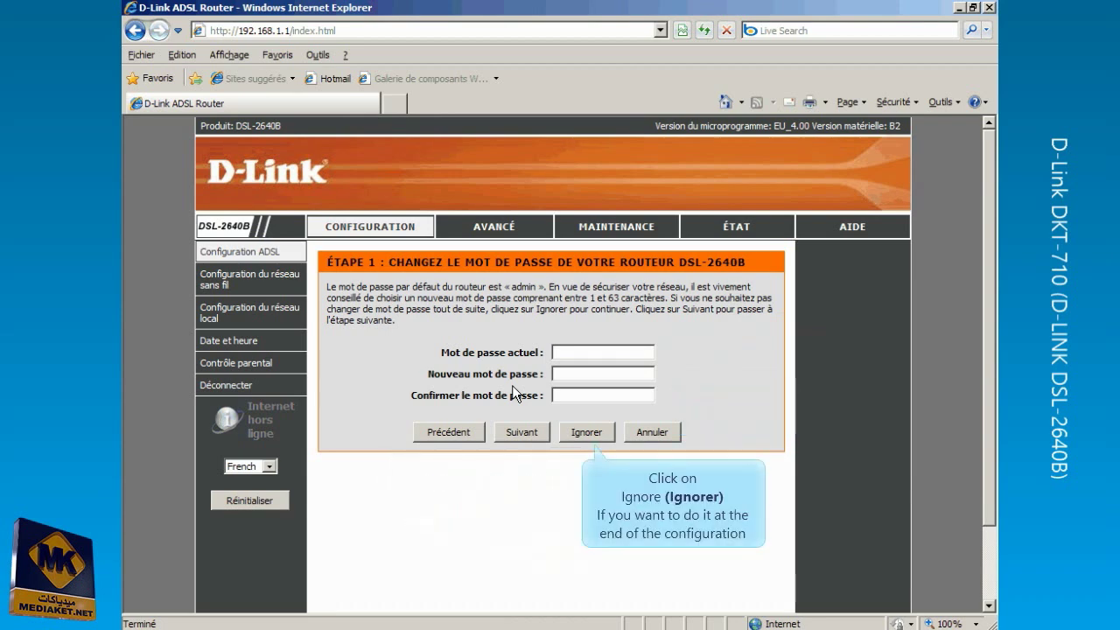
Skip the password change, set country and provider to Autres, and choose a Passerelle connection
click(591, 430)
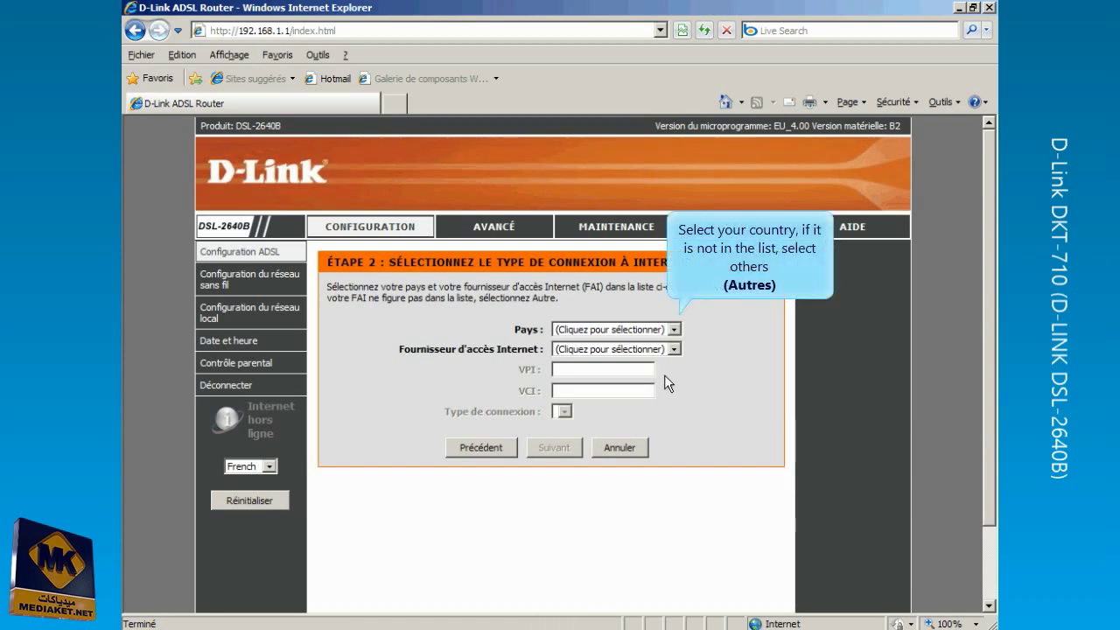
click(673, 330)
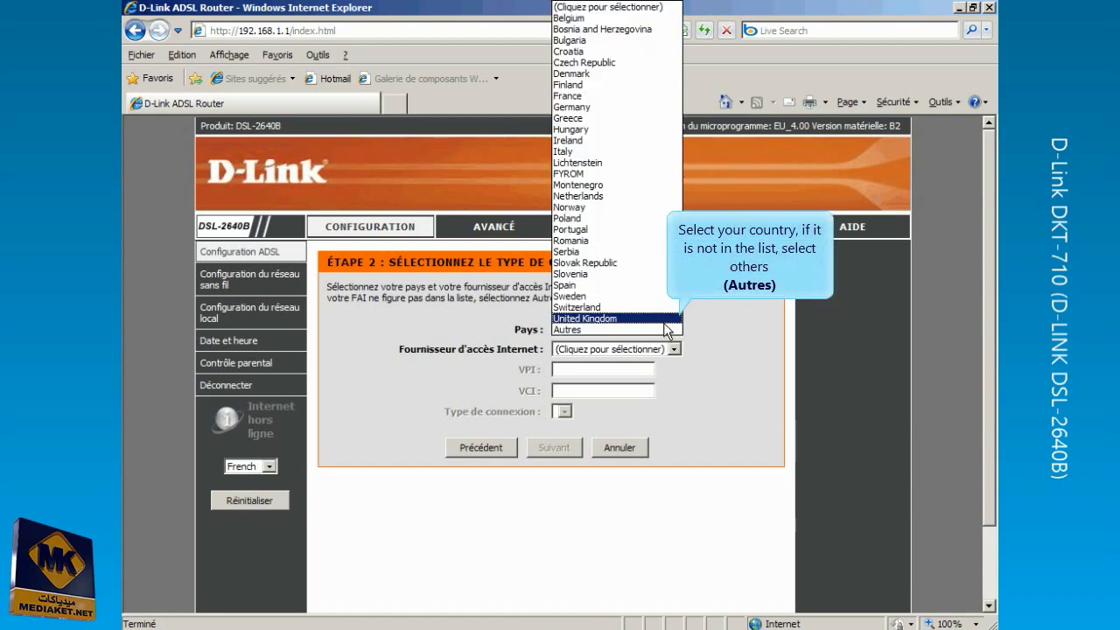
key(Up)
key(Up)
key(Down)
key(Down)
key(Down)
key(Down)
key(Down)
key(Down)
key(Down)
key(Down)
key(Down)
key(Down)
key(Down)
key(Down)
key(Down)
key(Down)
key(Down)
key(Down)
key(Down)
click(626, 330)
click(667, 351)
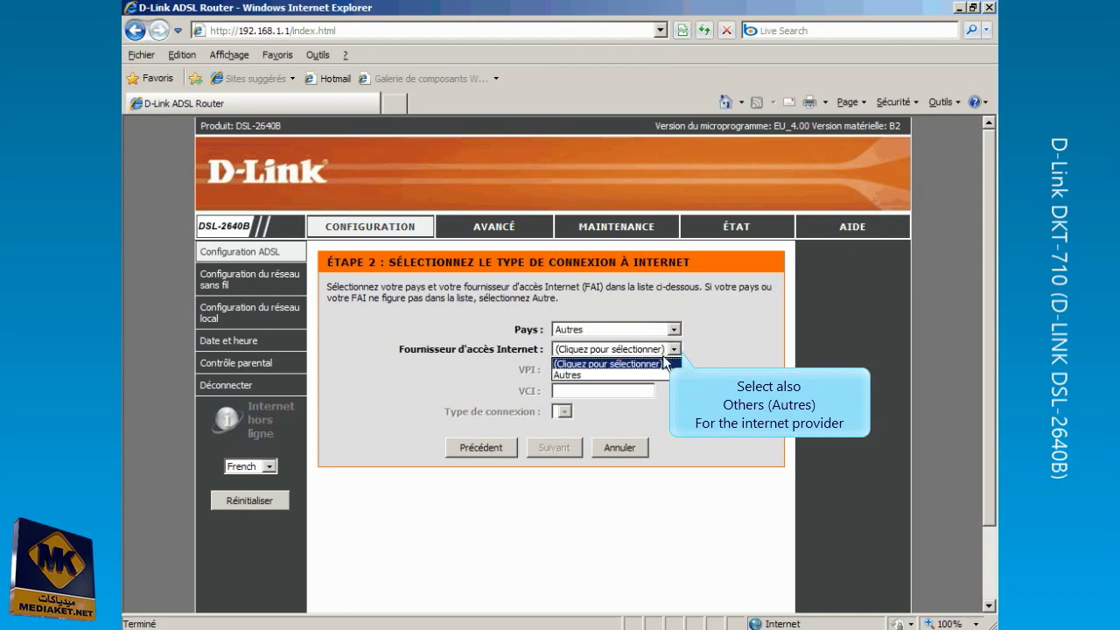
click(598, 373)
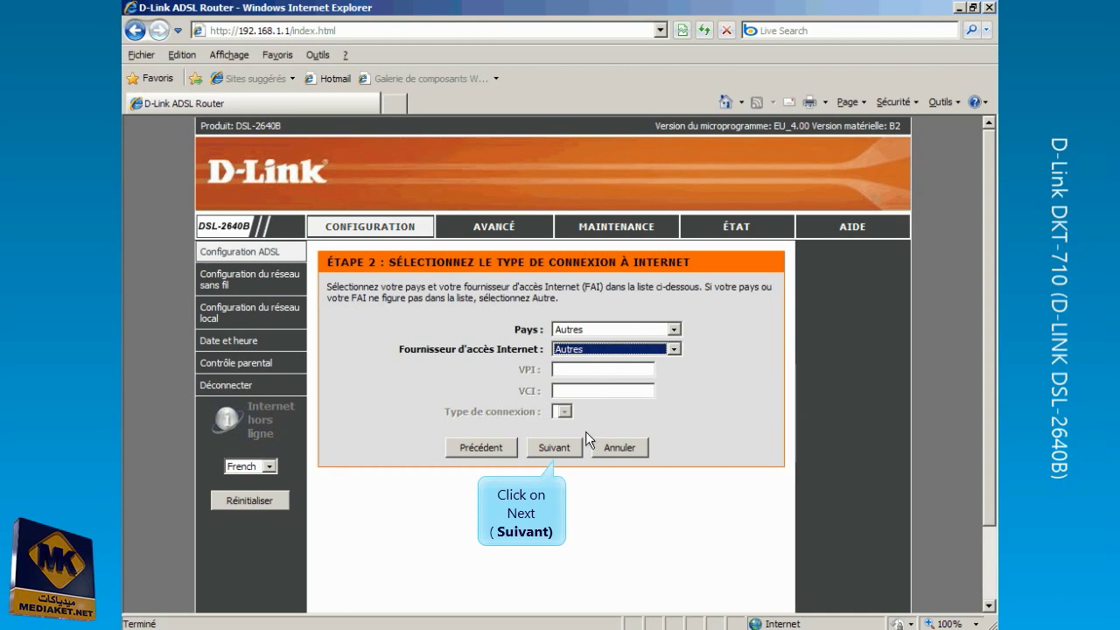
click(557, 448)
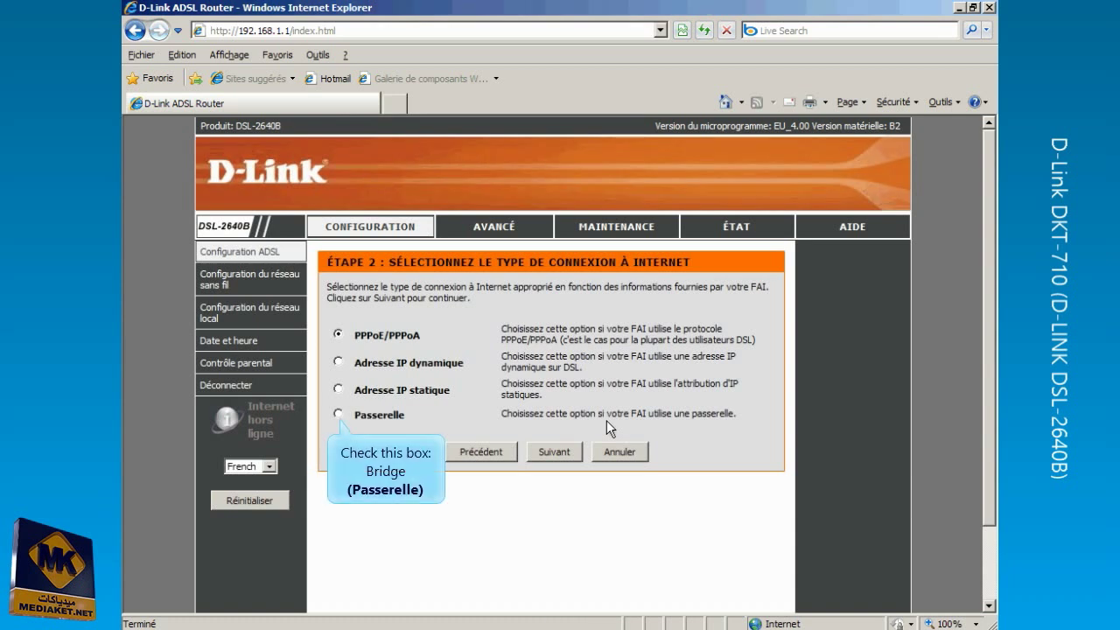
click(338, 413)
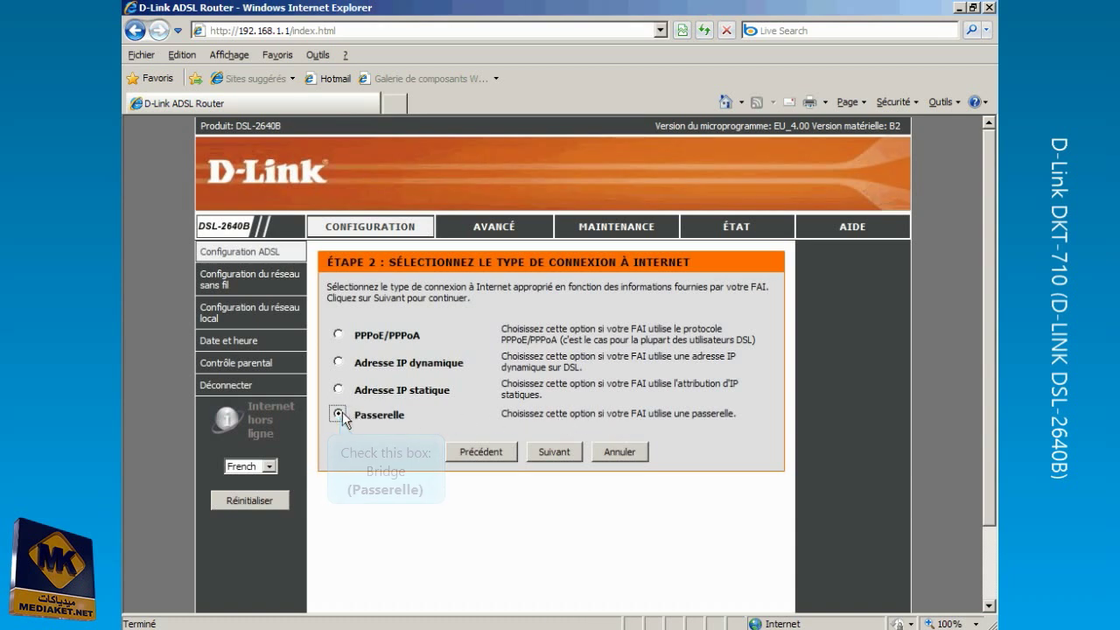
Set the bridge connection to VPI 0, VCI 38 and type 1483 Bridged IP LLC
click(563, 454)
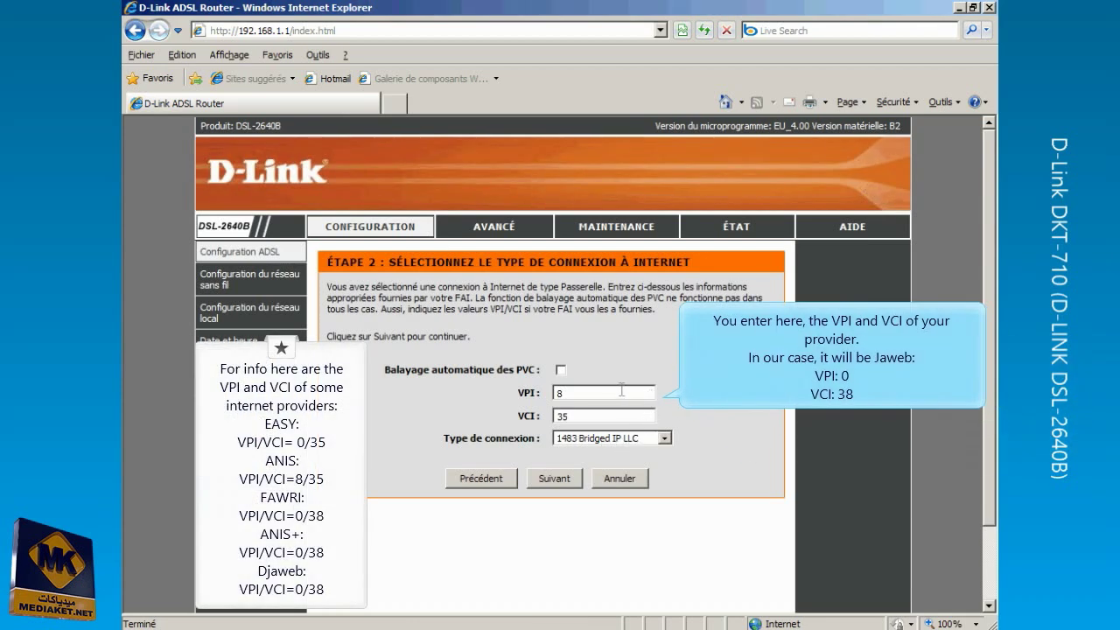
drag(592, 393, 557, 392)
text(0)
drag(598, 415, 564, 417)
text(8)
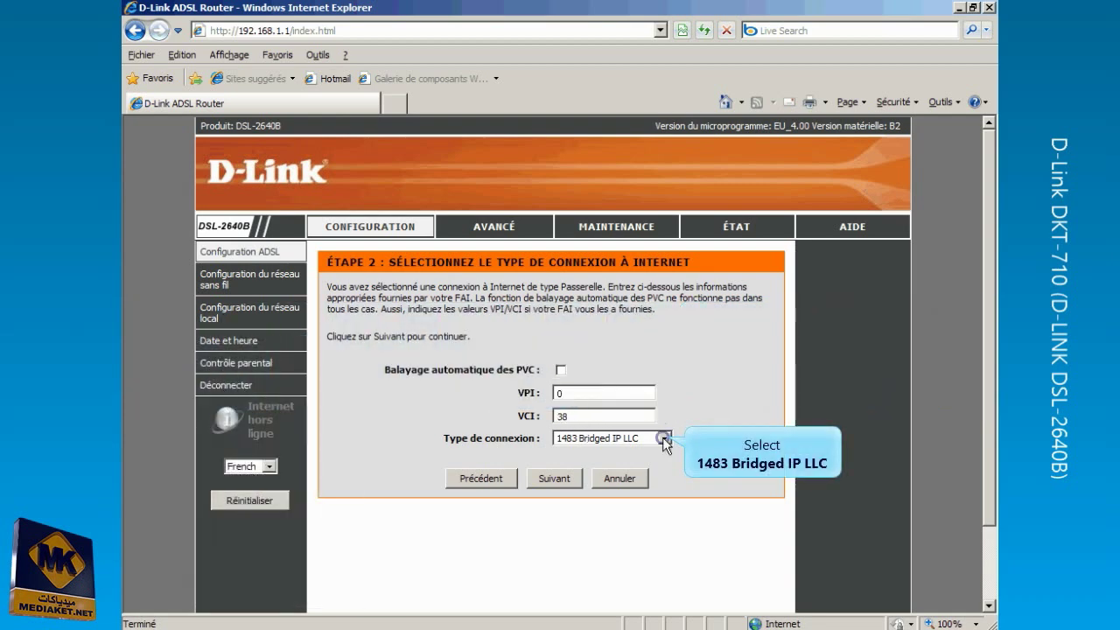
click(665, 438)
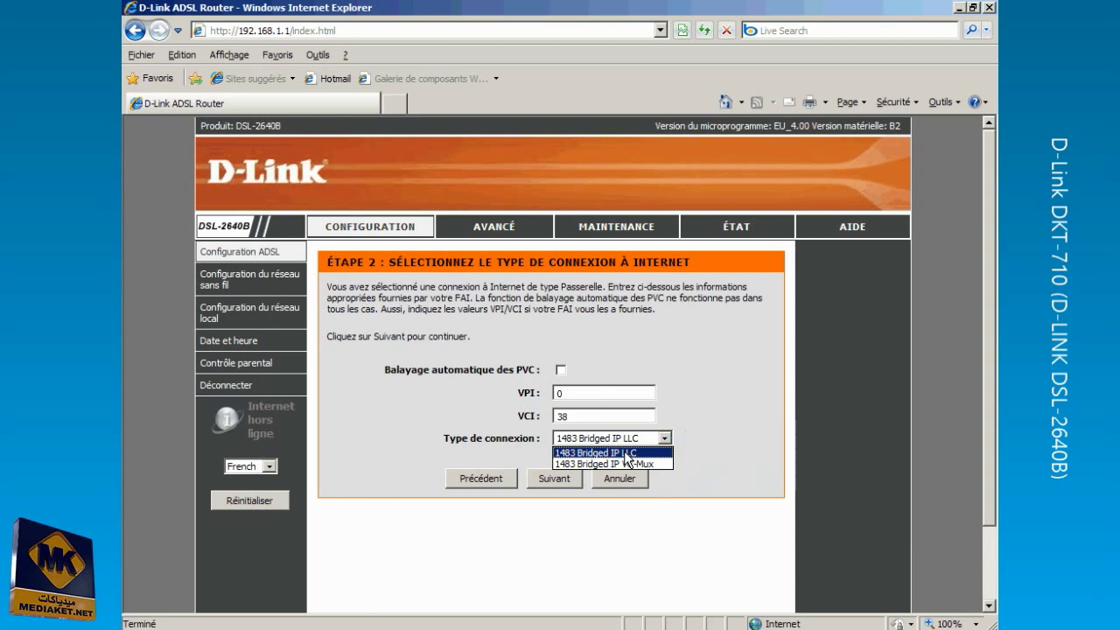
click(627, 453)
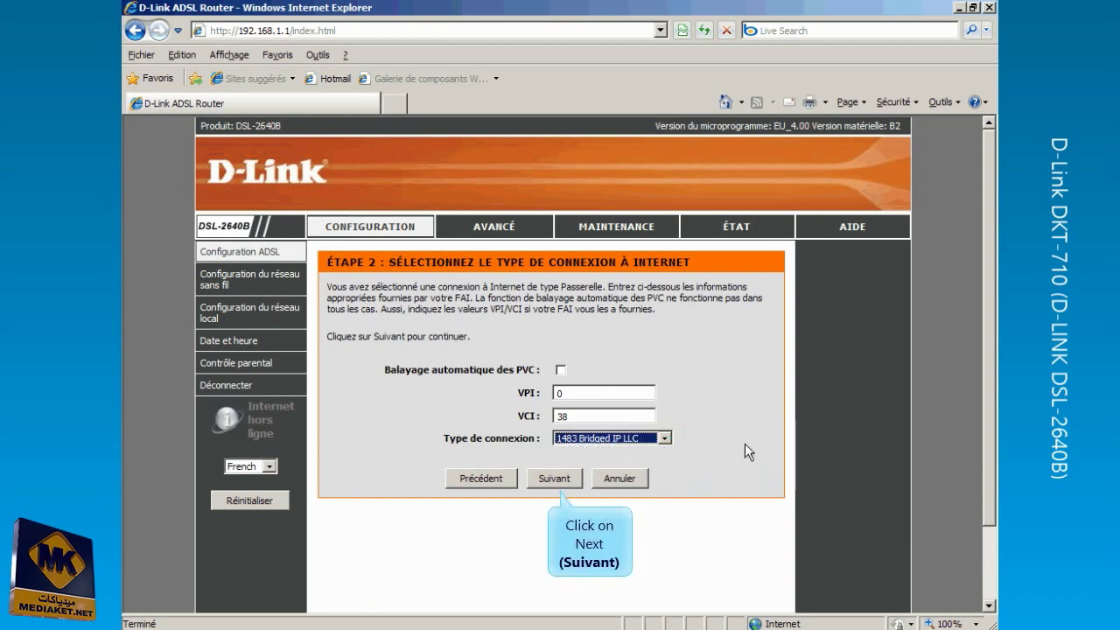
Finish the wizard, restart the router and acknowledge the successful reset message
click(555, 478)
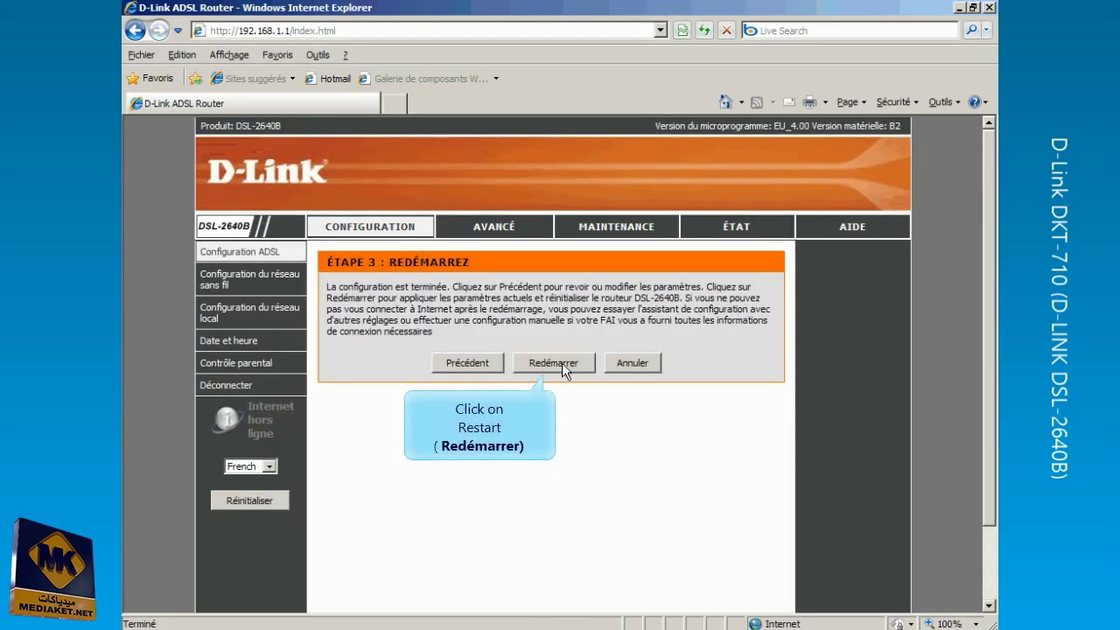
click(561, 361)
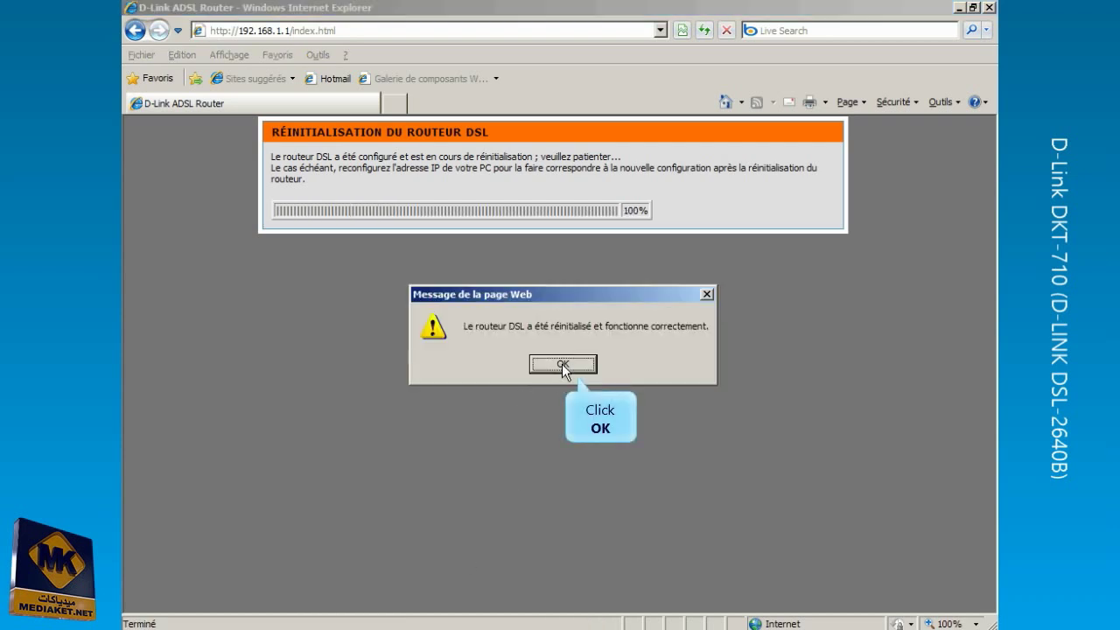
click(561, 364)
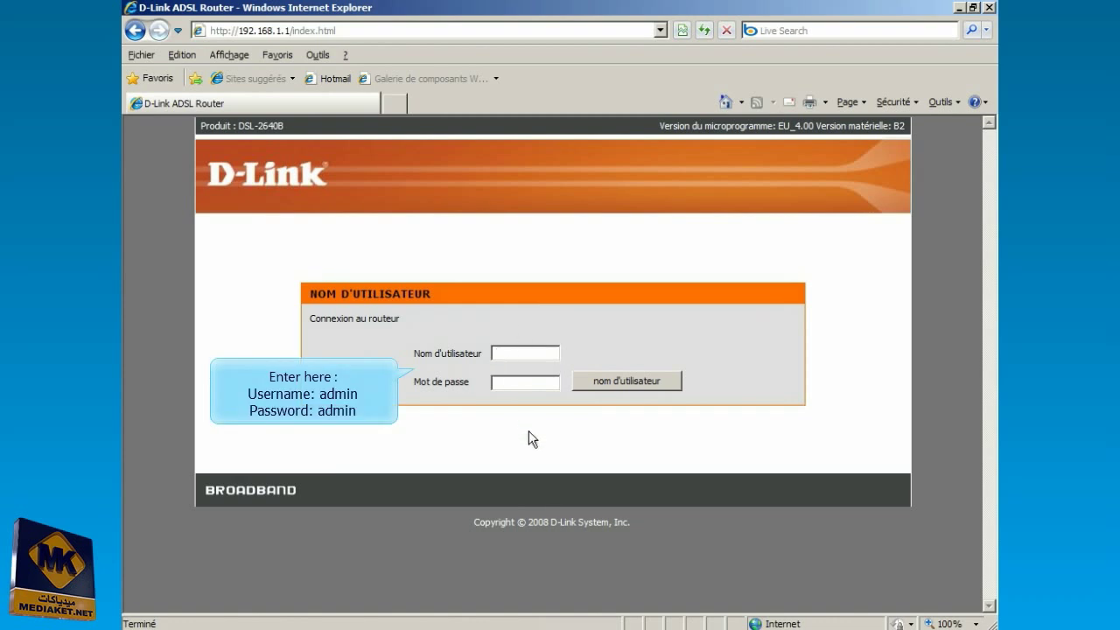
Log back in with the admin credentials and enable 'Configuration manuelle'
key(Tab)
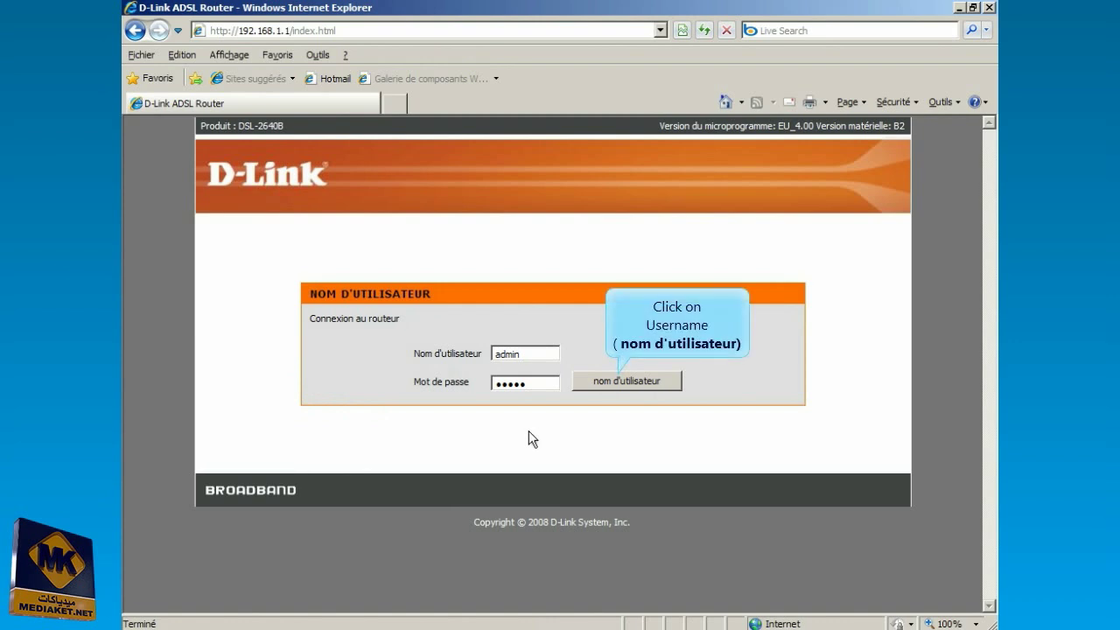
click(641, 382)
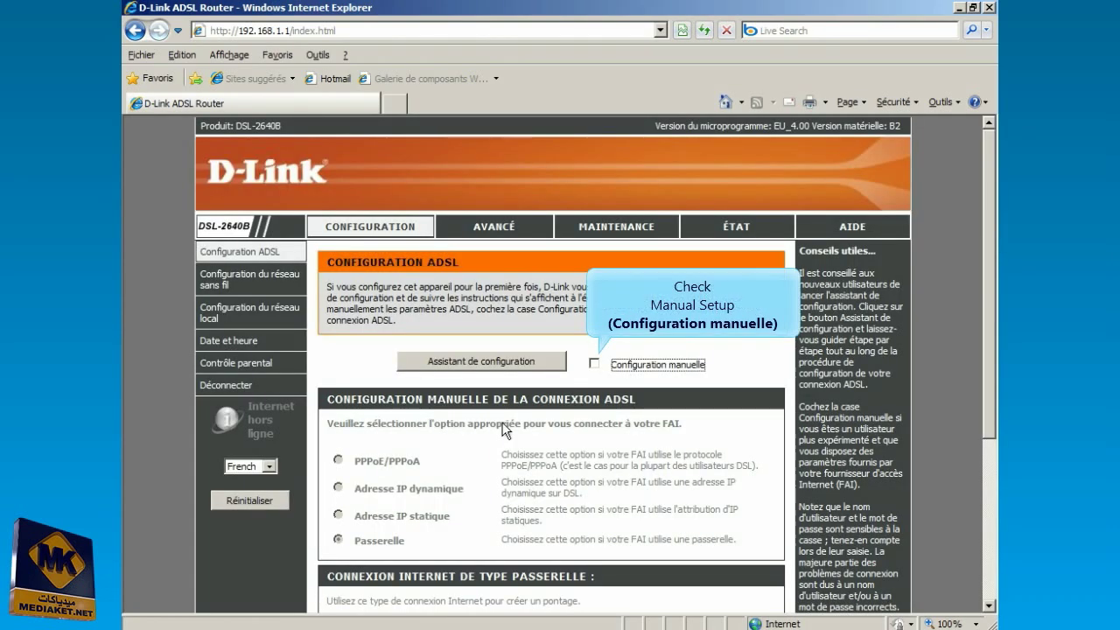
click(594, 363)
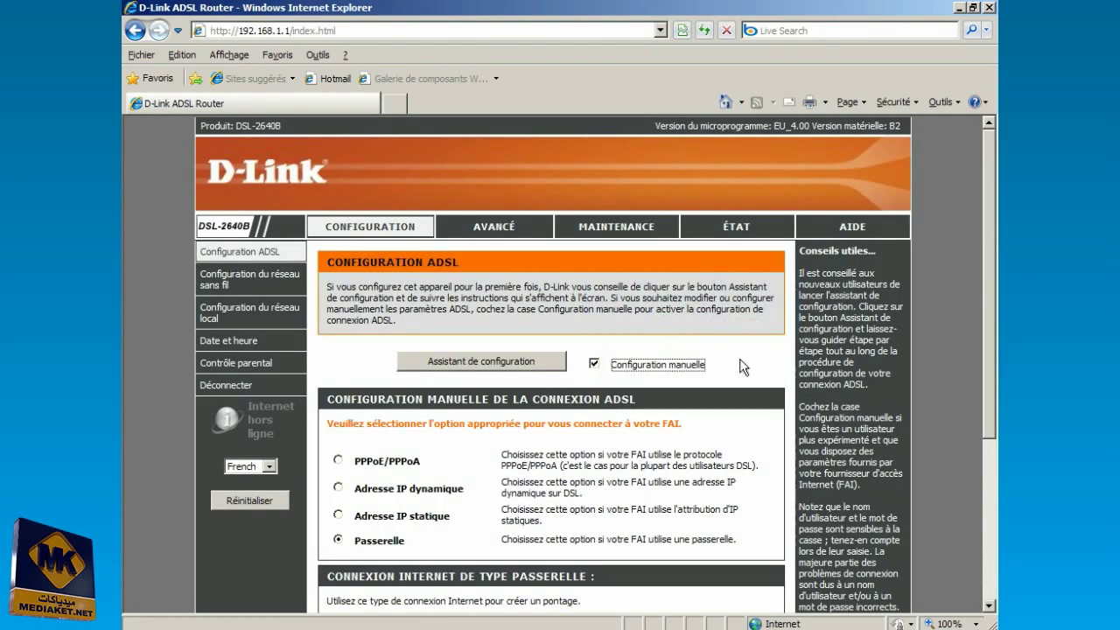
Switch to PPPoE/PPPoA with username mediaket, its password, and connection type PPPoE LLC
drag(992, 286, 992, 386)
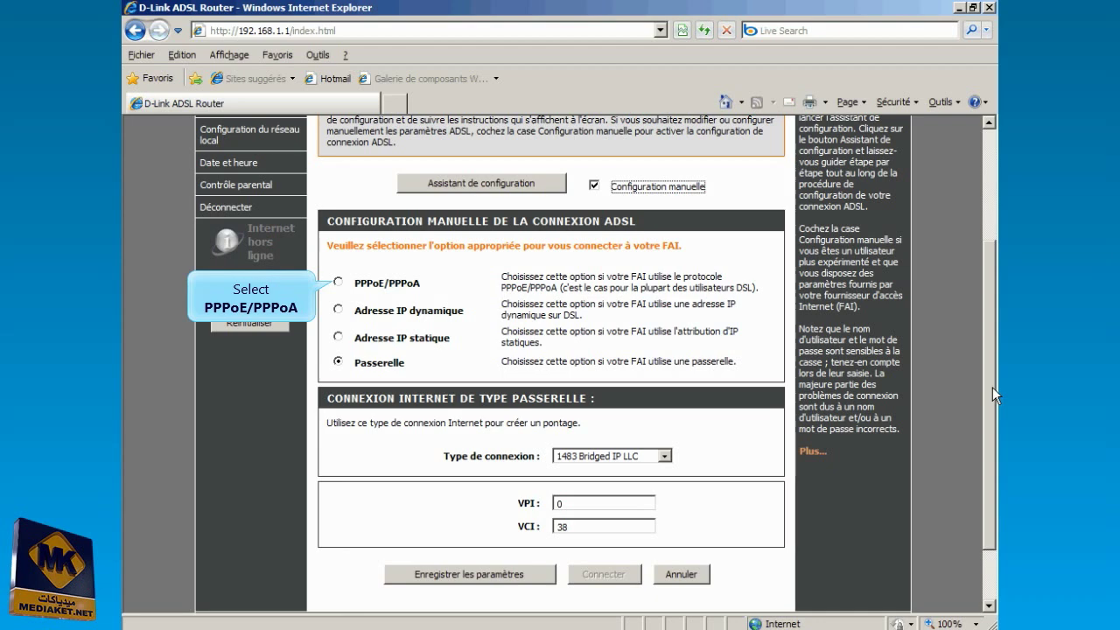
click(337, 281)
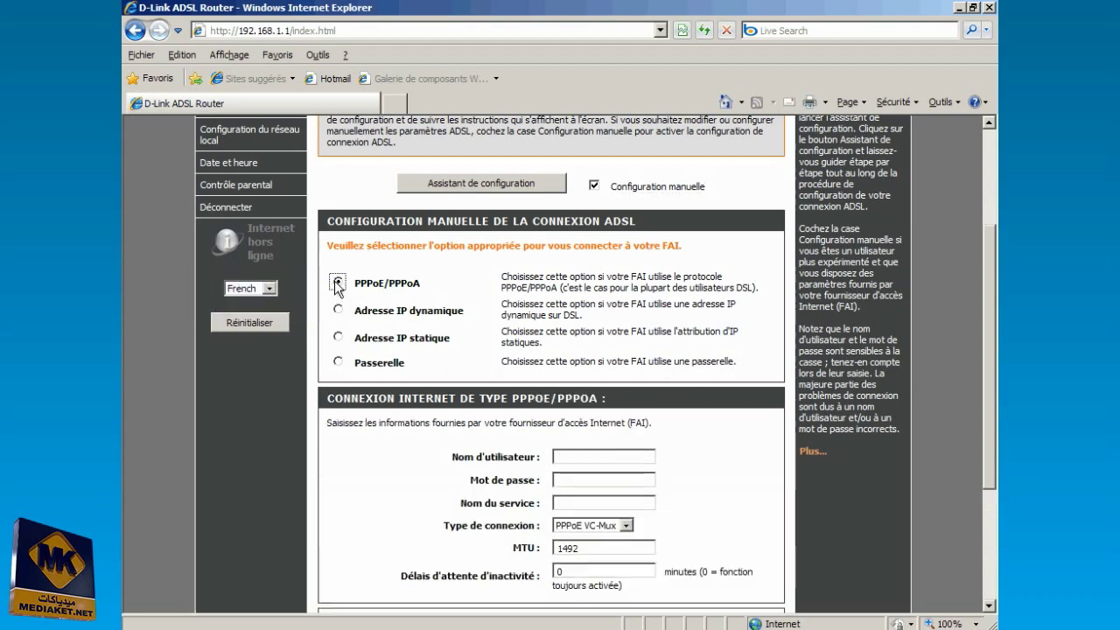
click(577, 456)
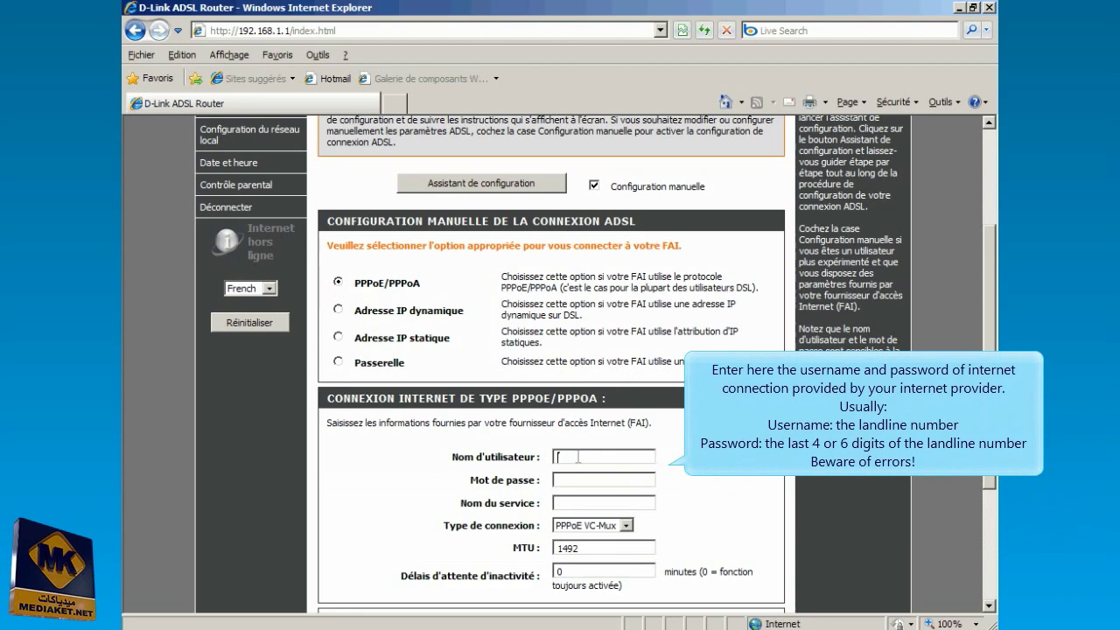
text(mediaket)
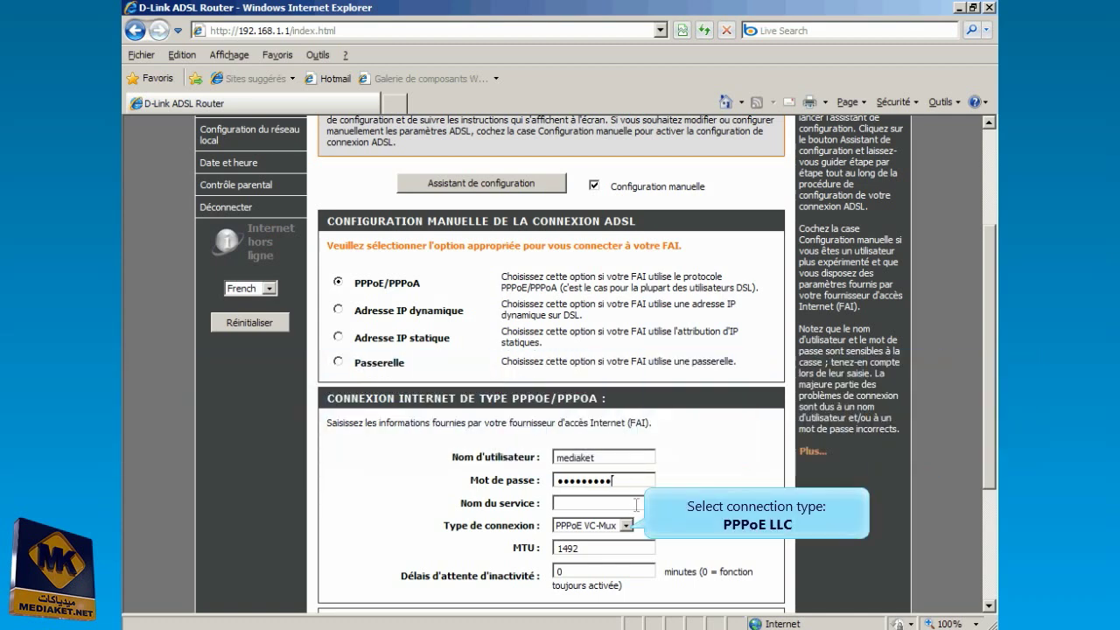
click(627, 526)
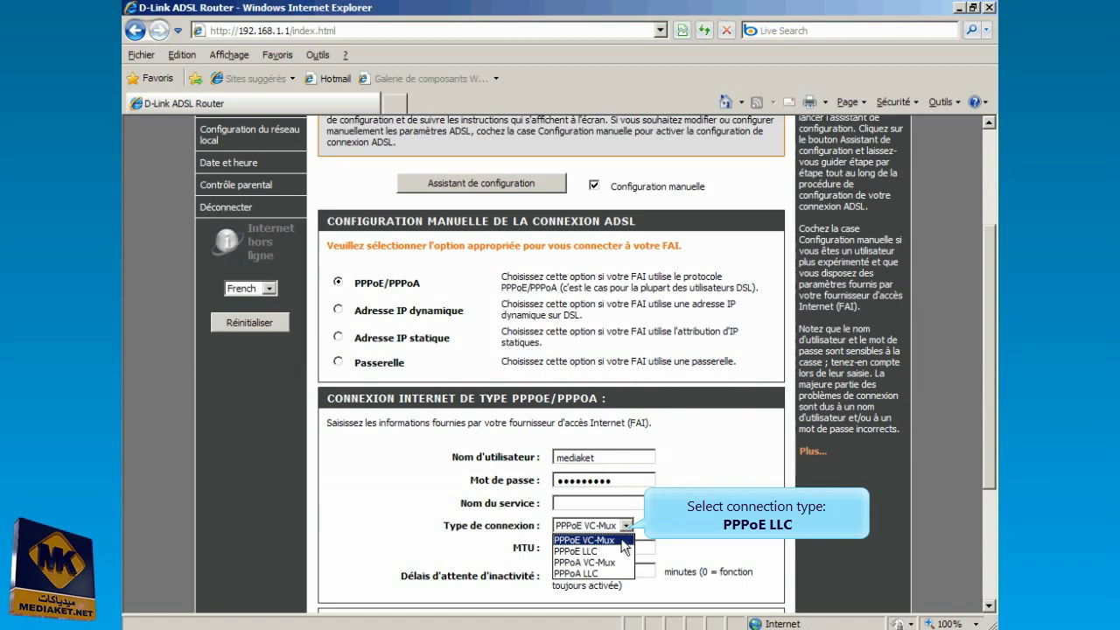
click(595, 552)
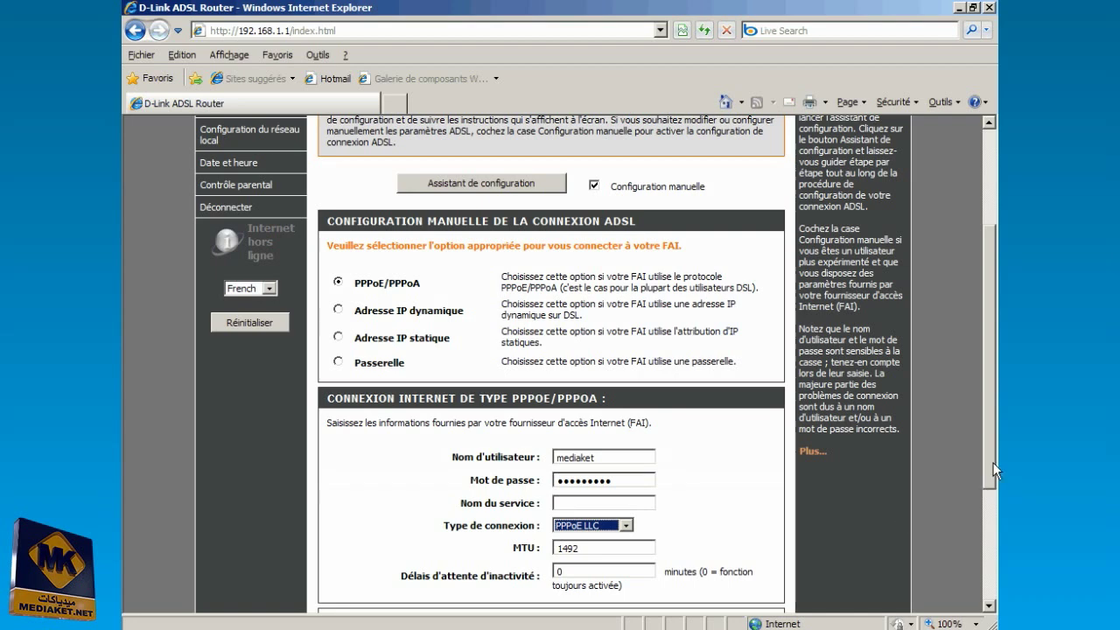
Enter VPI 0 and VCI 38 for the PPPoE connection
scroll(875, 503, down, 3)
click(581, 516)
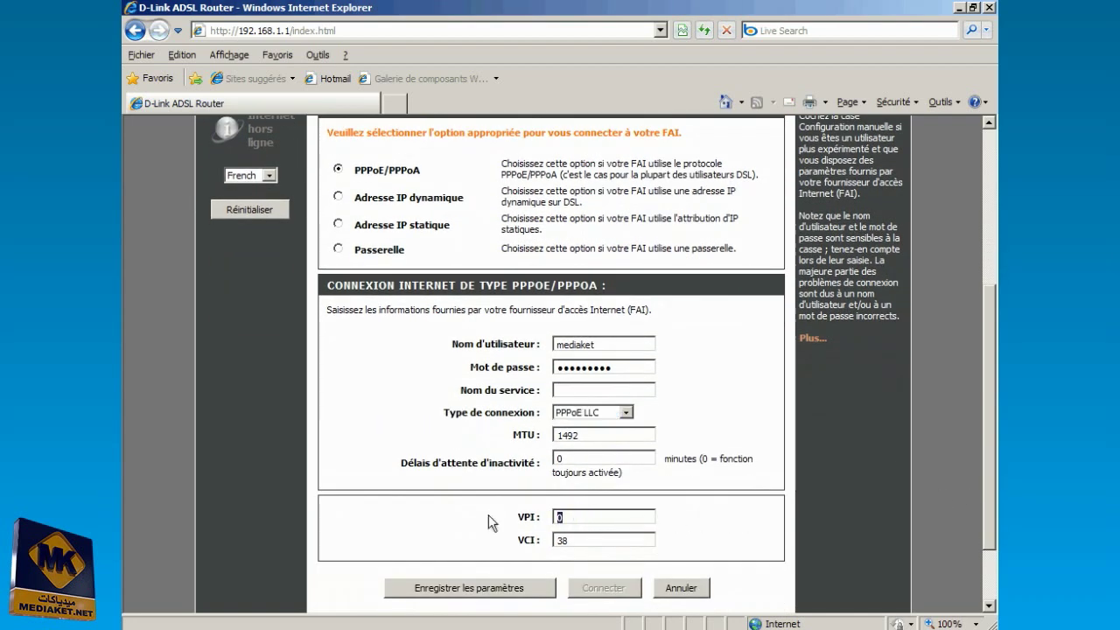
text(0)
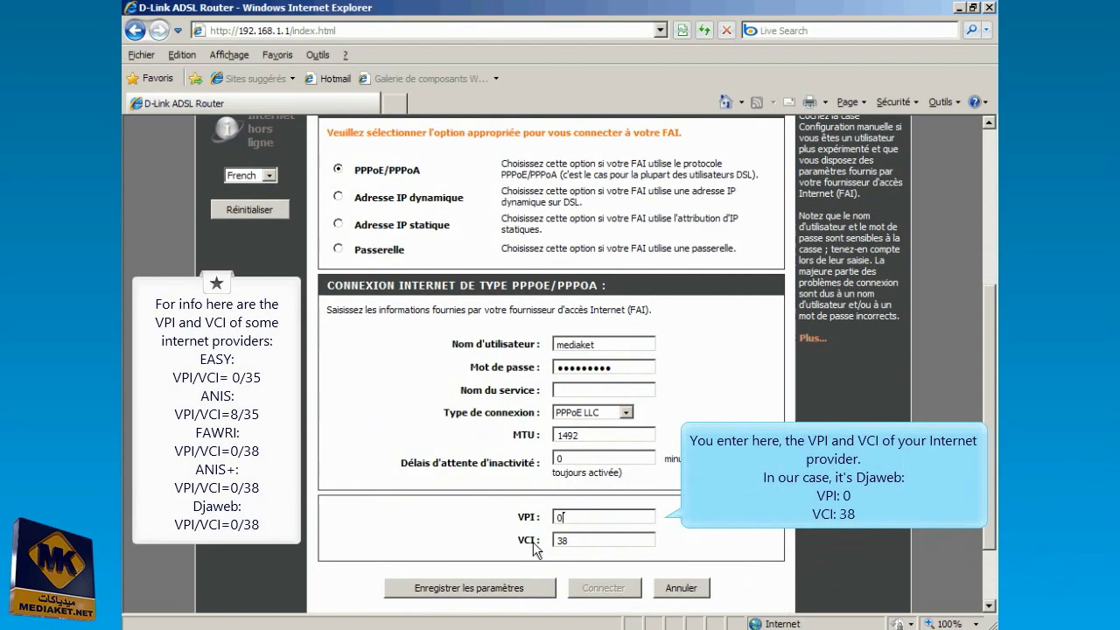
double_click(578, 540)
text(3)
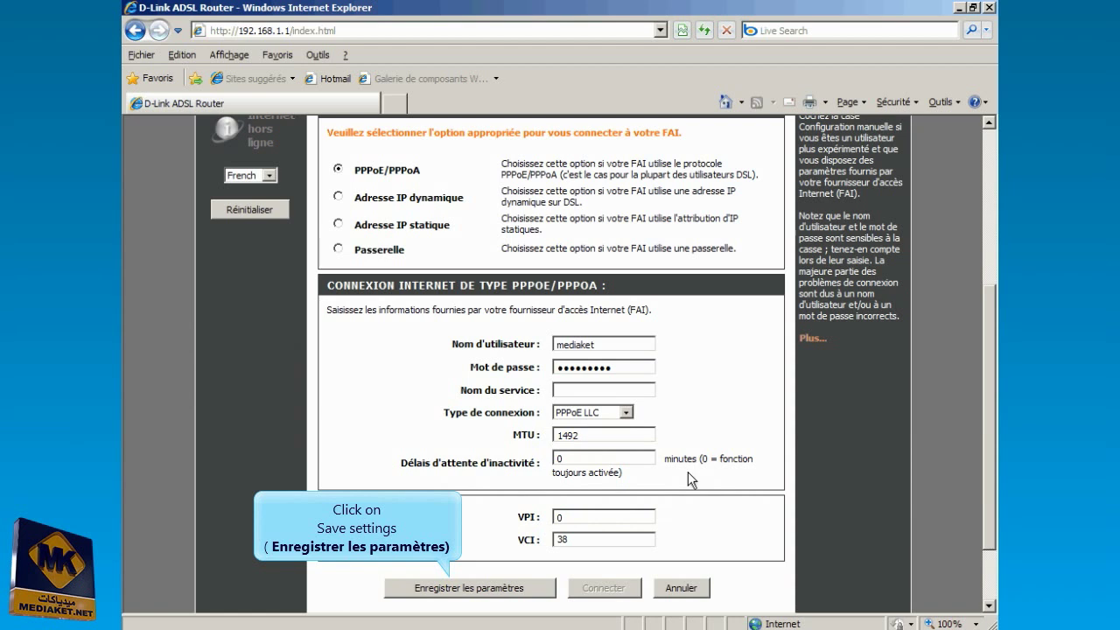
Save the connection parameters and confirm the router restart
click(490, 593)
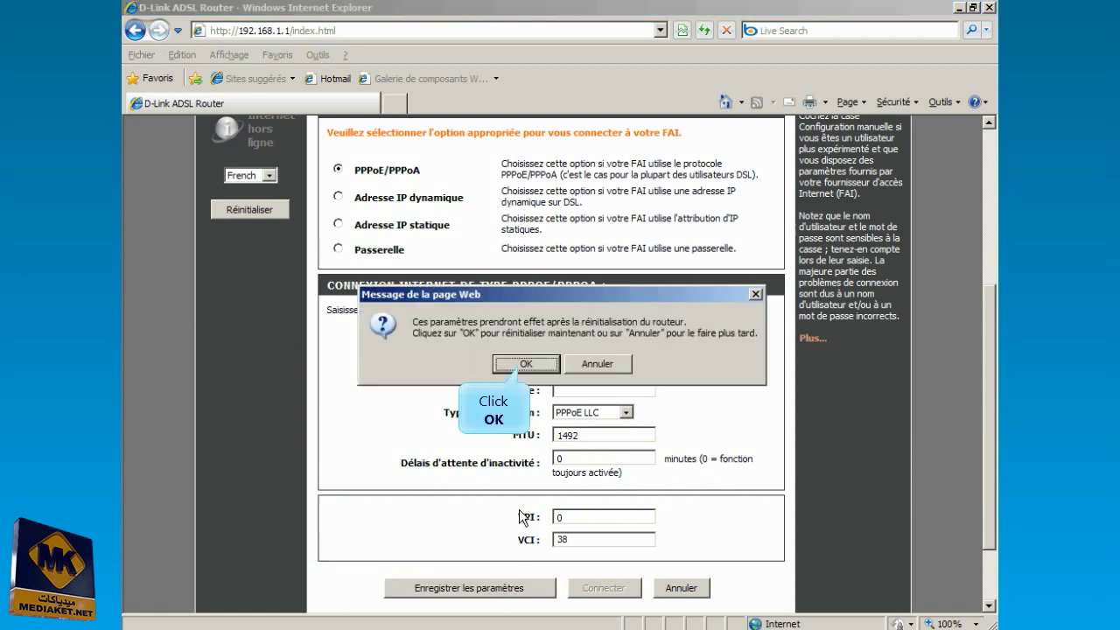
click(525, 364)
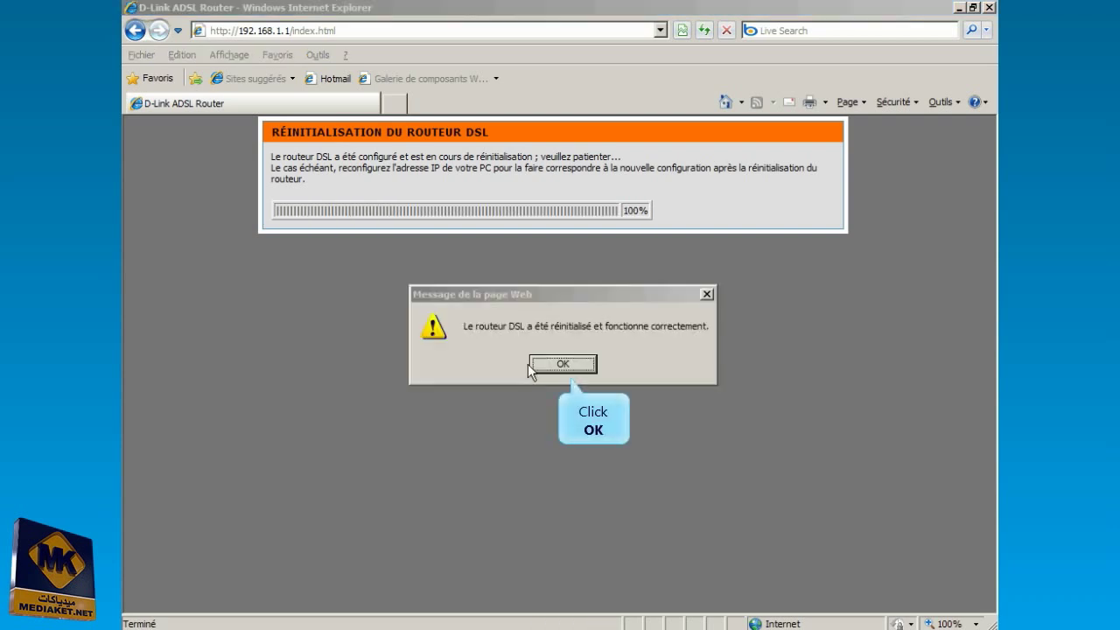
click(565, 368)
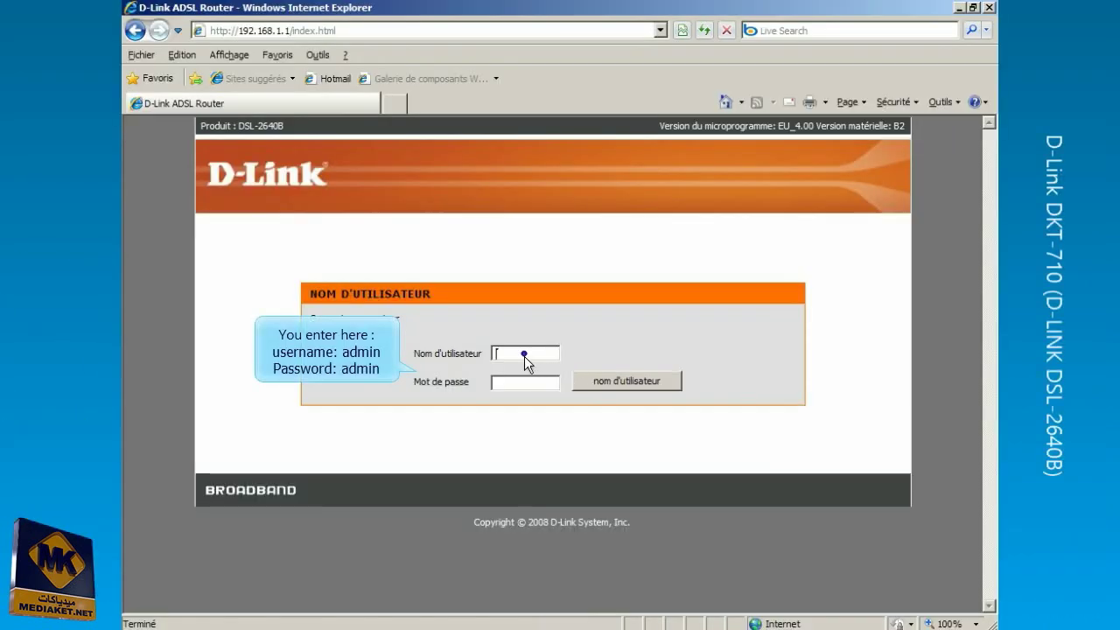
Log back in to the restarted router with the admin username and password
key(Tab)
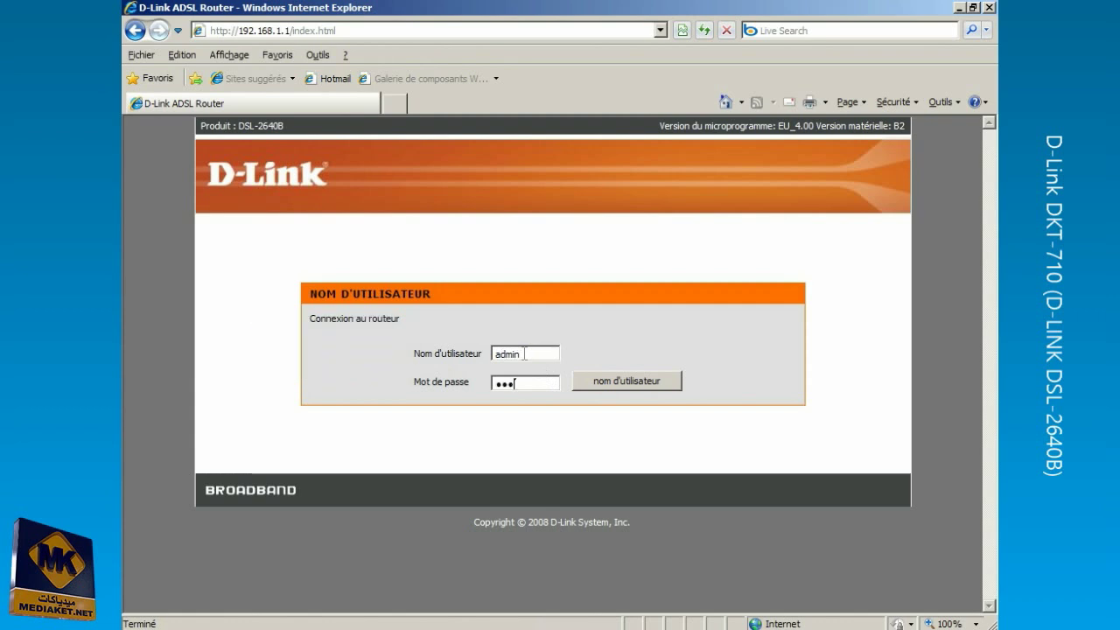
click(628, 384)
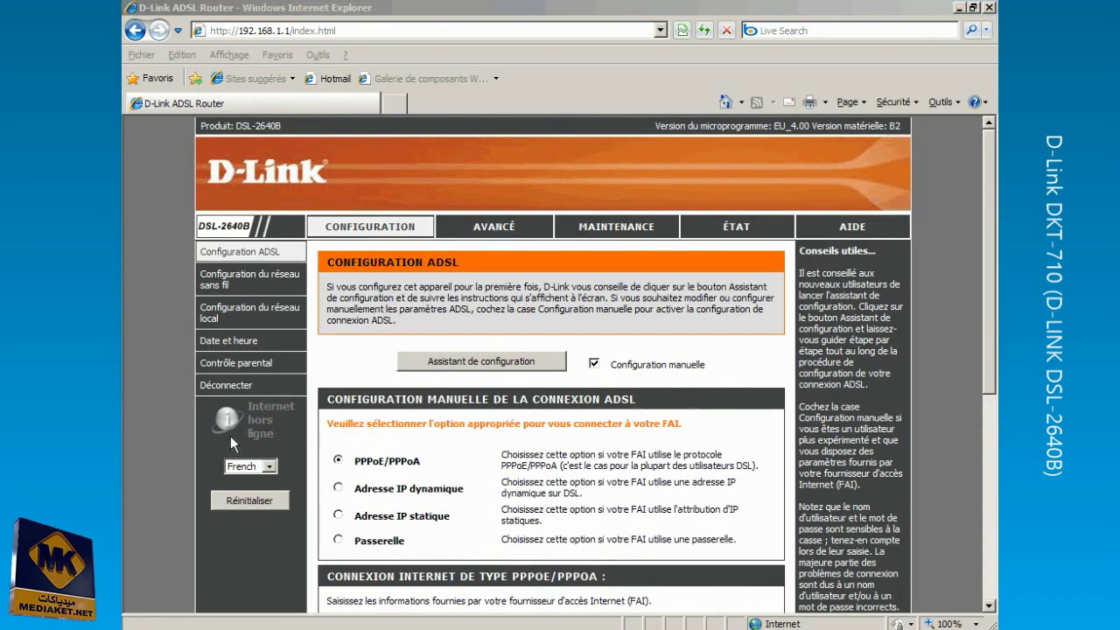
Launch the wireless security wizard and rename the network to Mediaket_WL
click(236, 282)
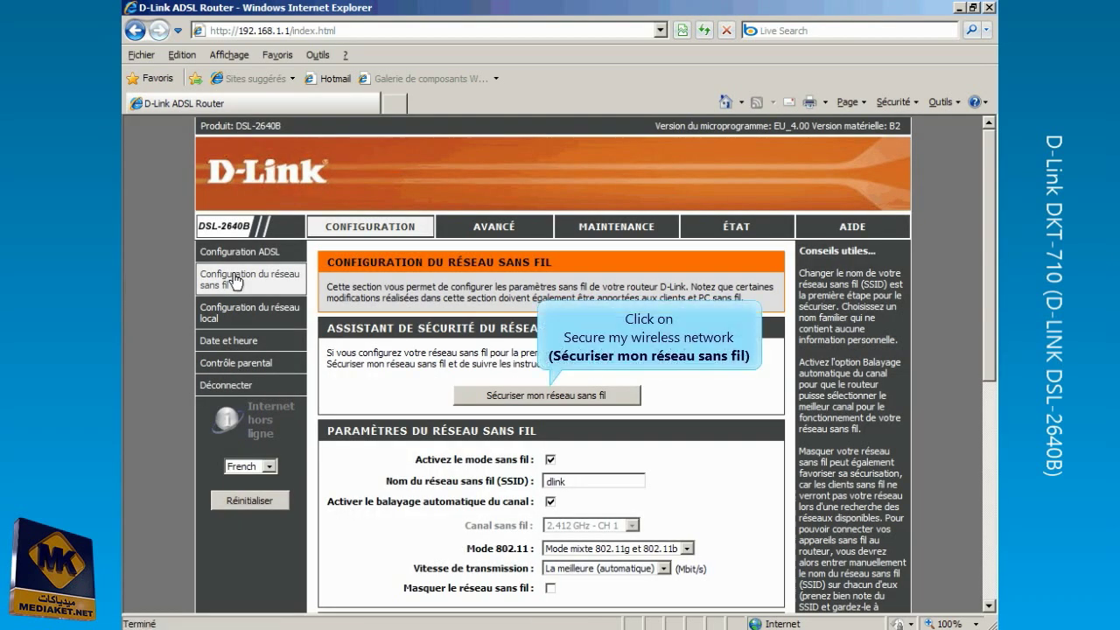
click(543, 395)
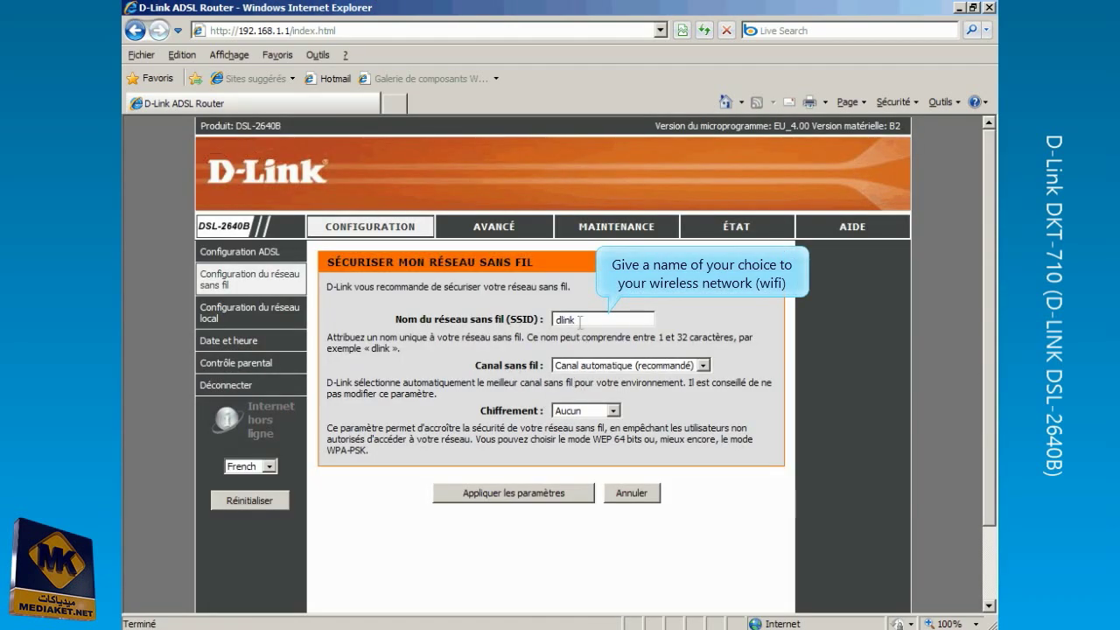
double_click(579, 321)
text(Mediaket_WL)
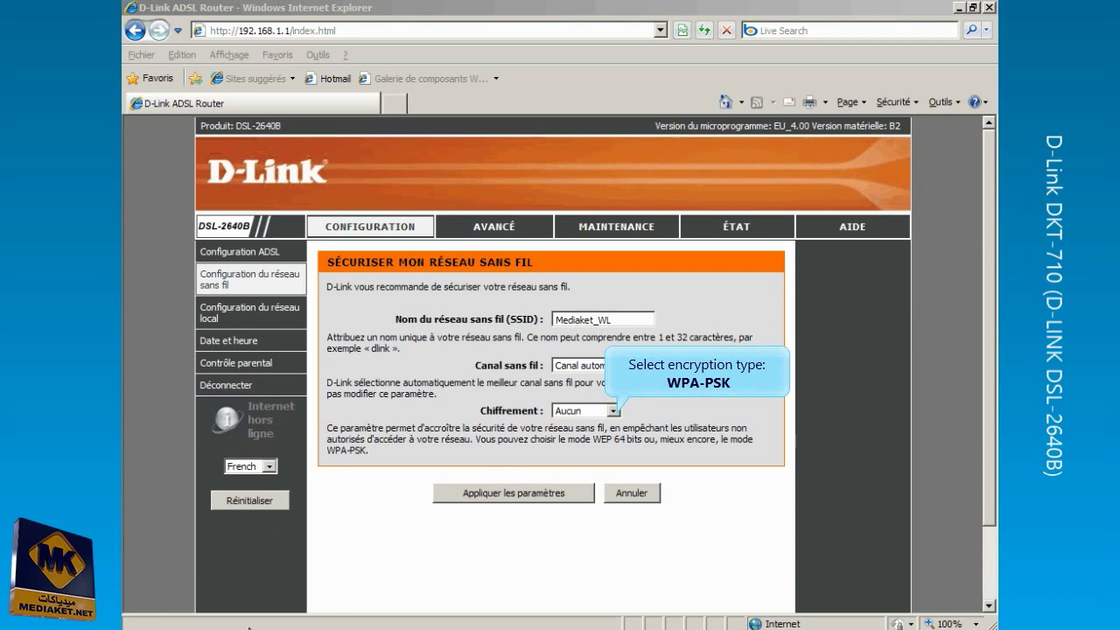
Choose WPA-PSK encryption, replace the example key with a strong key, and apply the settings
click(615, 411)
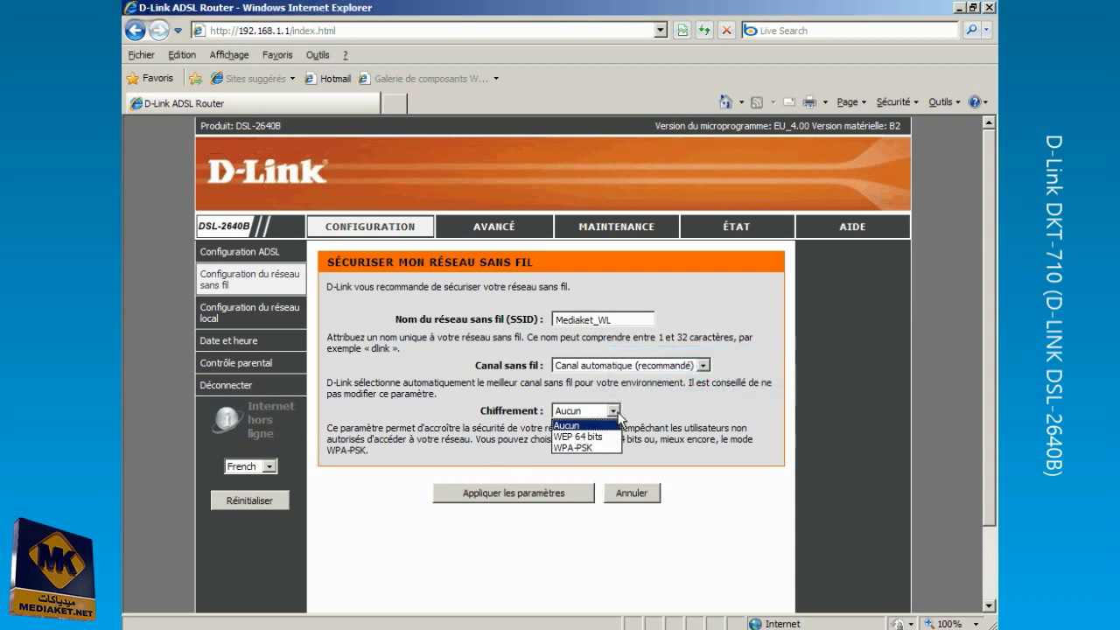
click(585, 447)
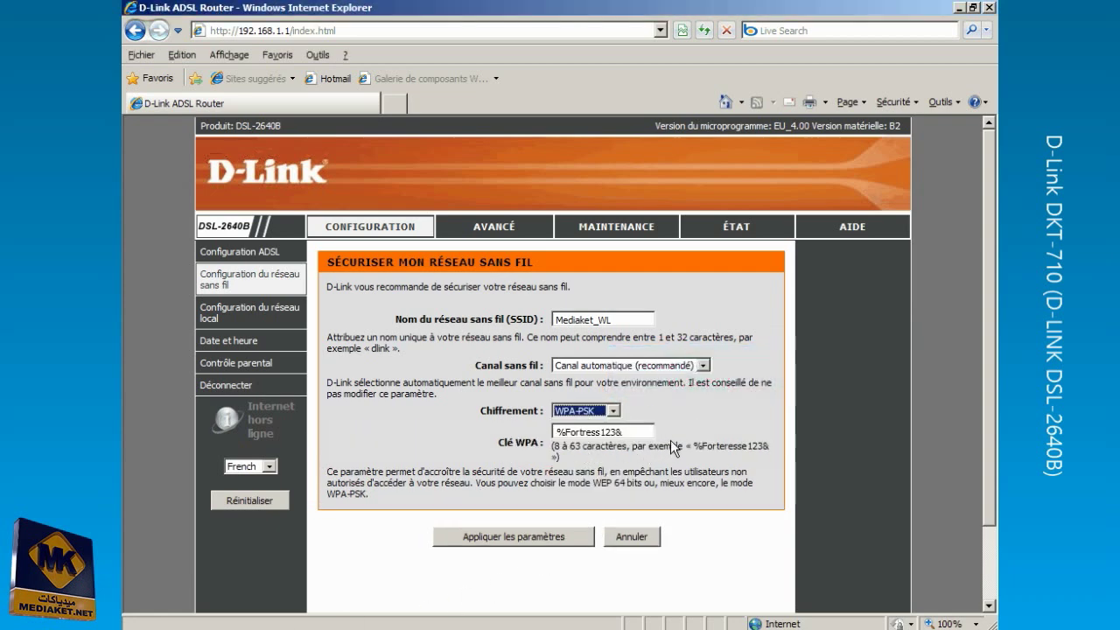
click(670, 440)
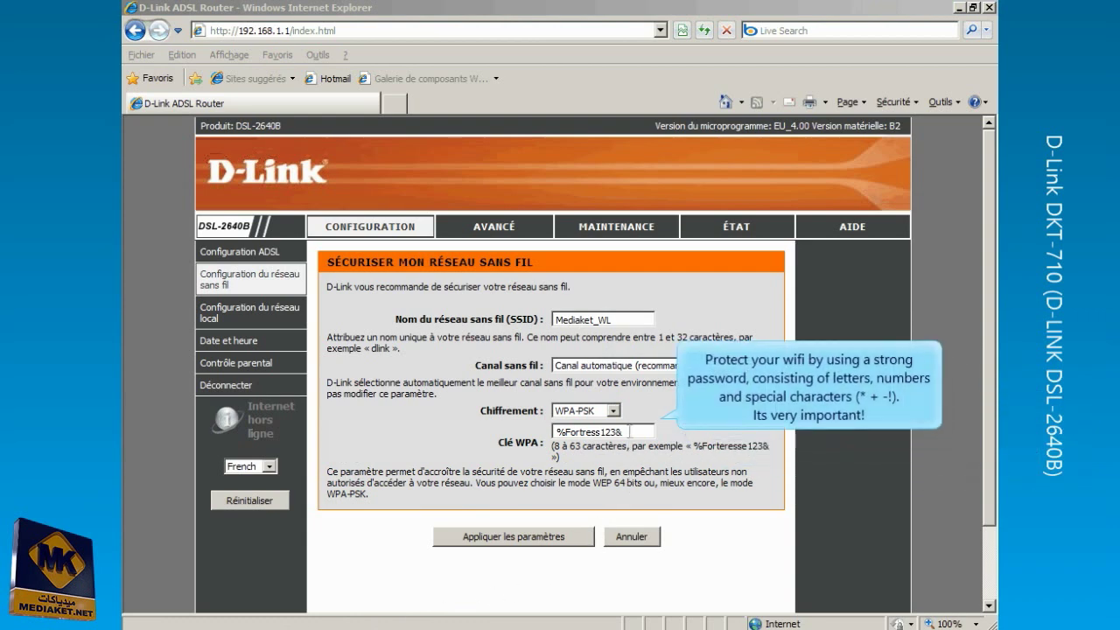
triple_click(628, 430)
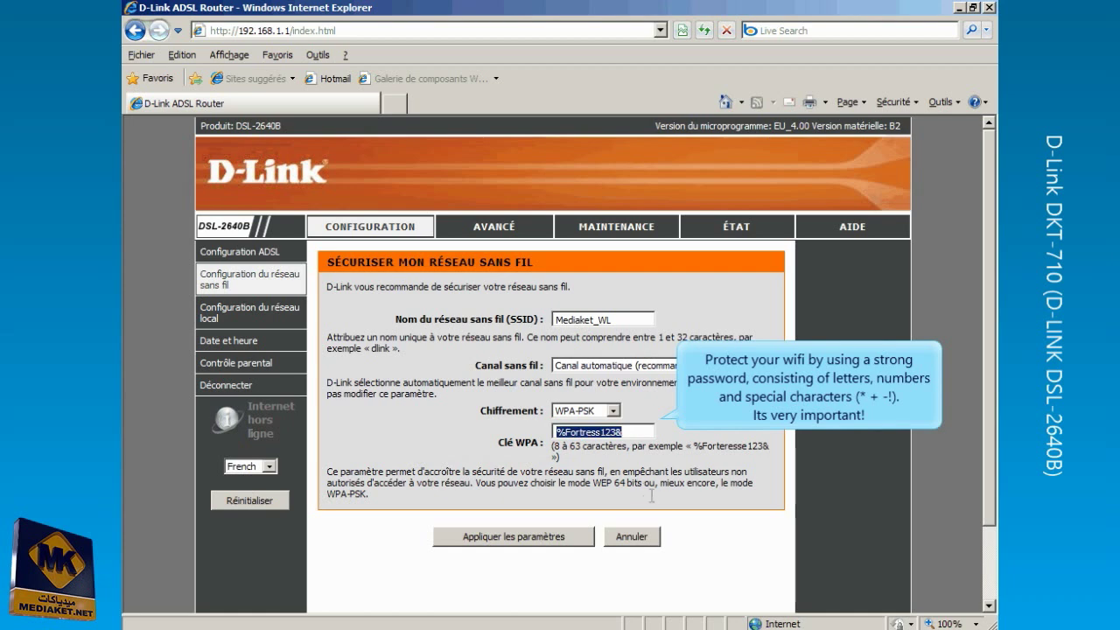
key(BackSpace)
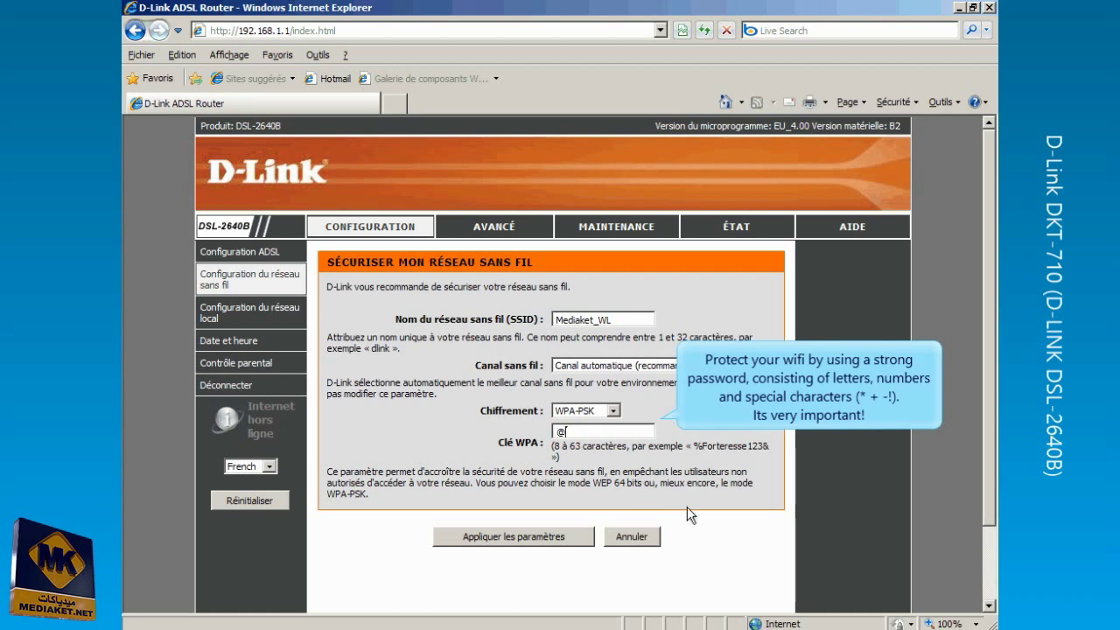
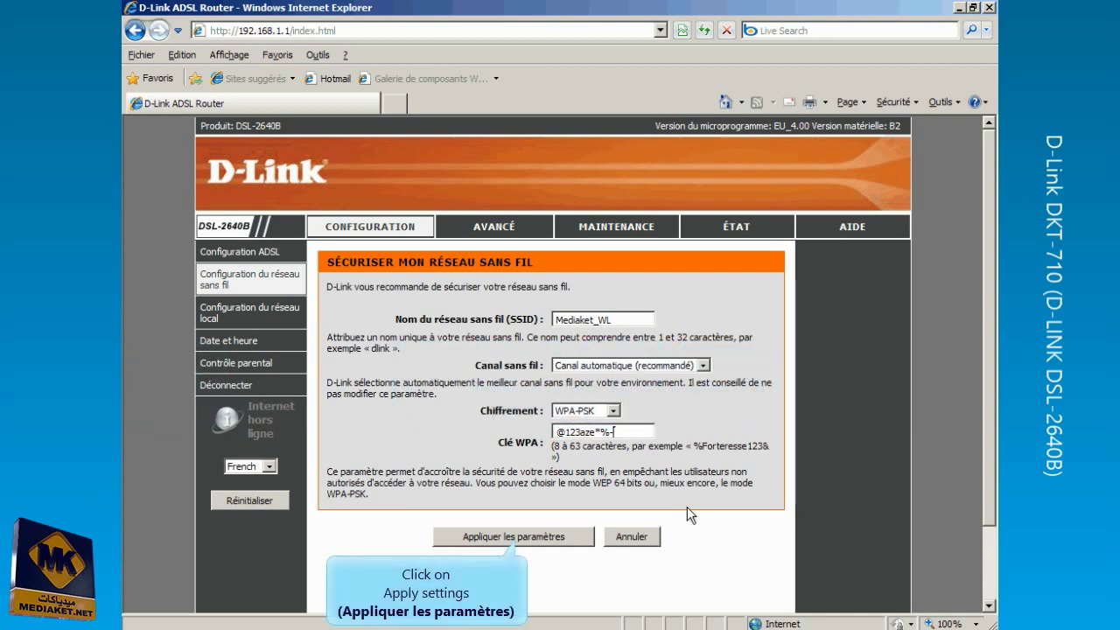
click(510, 534)
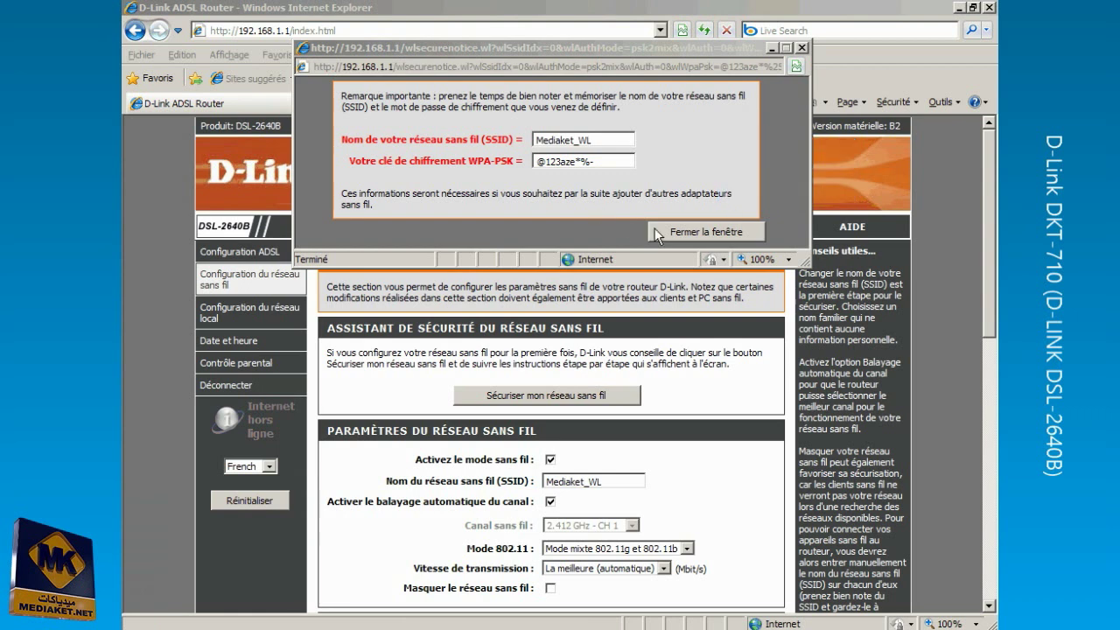
Close the popup listing the new network name and key, returning to the Mediaket_WL wireless settings
click(707, 231)
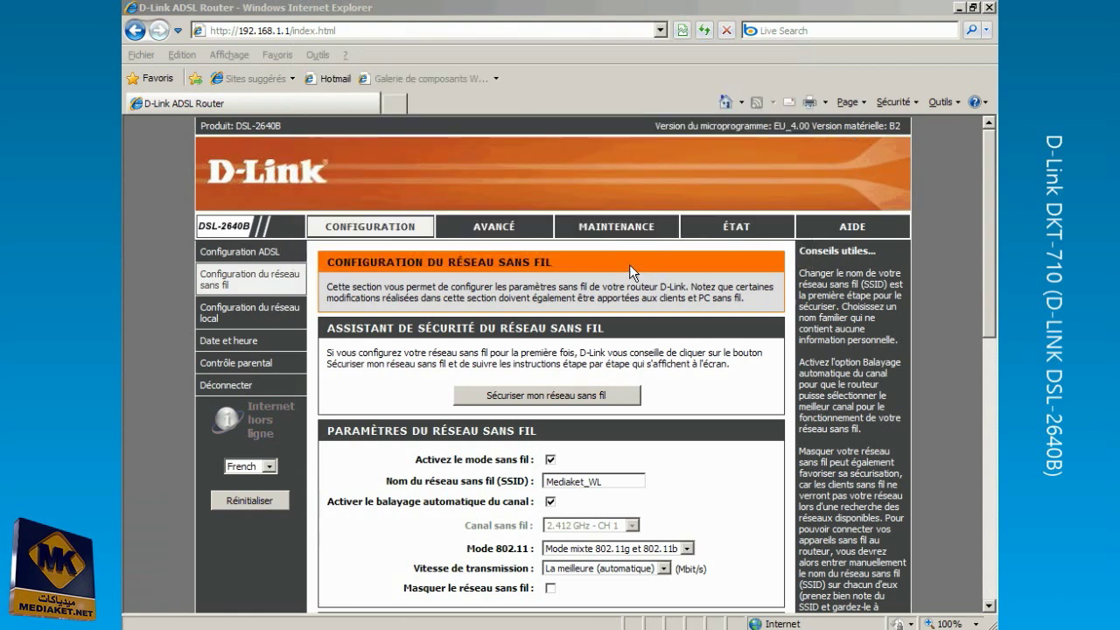